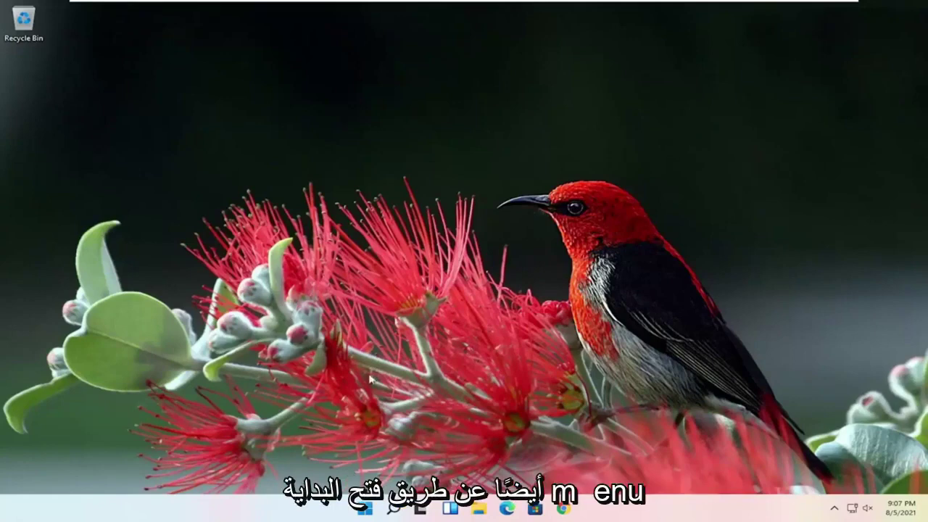
# Restart the computer into the Windows recovery environment.
pyautogui.click(365, 509)
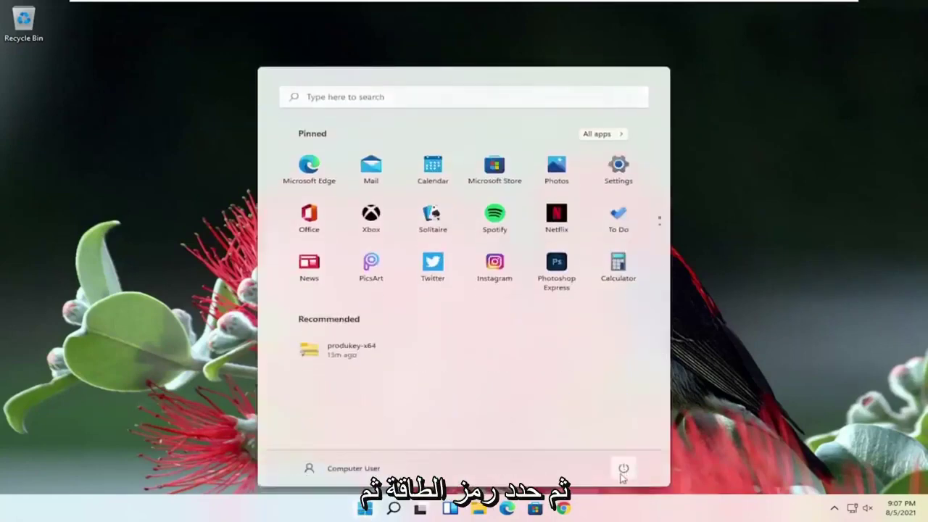
pyautogui.click(623, 469)
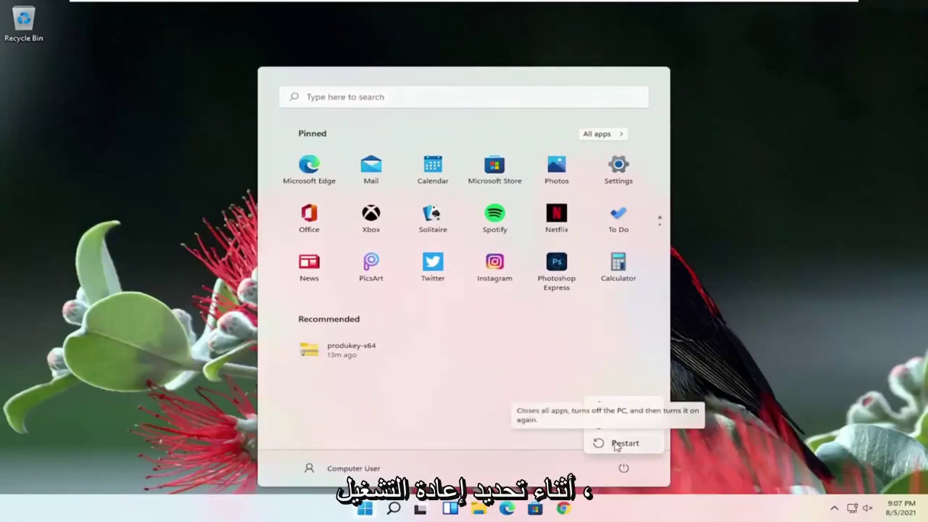
pyautogui.keyDown('shift'); pyautogui.click(616, 444); pyautogui.keyUp('shift')
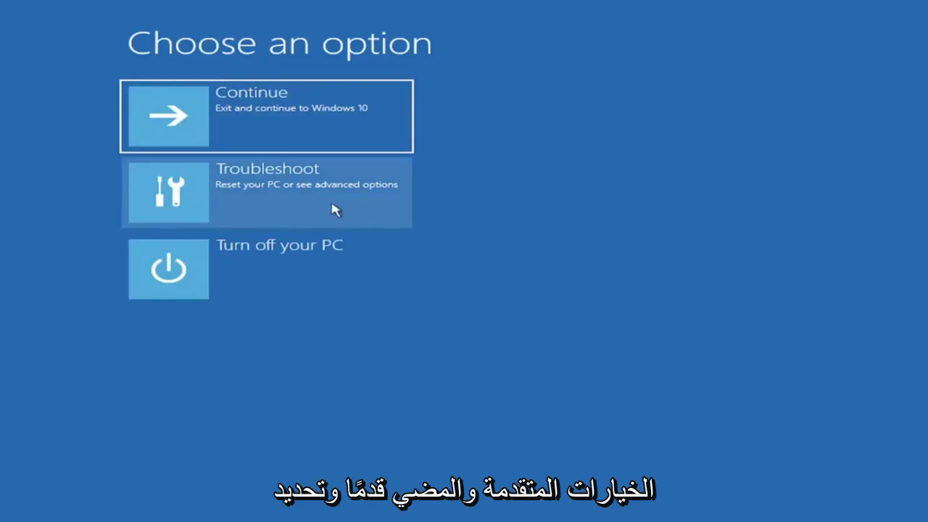
# Restart through the advanced troubleshooting Startup Settings and boot into Safe Mode with Networking.
pyautogui.click(254, 194)
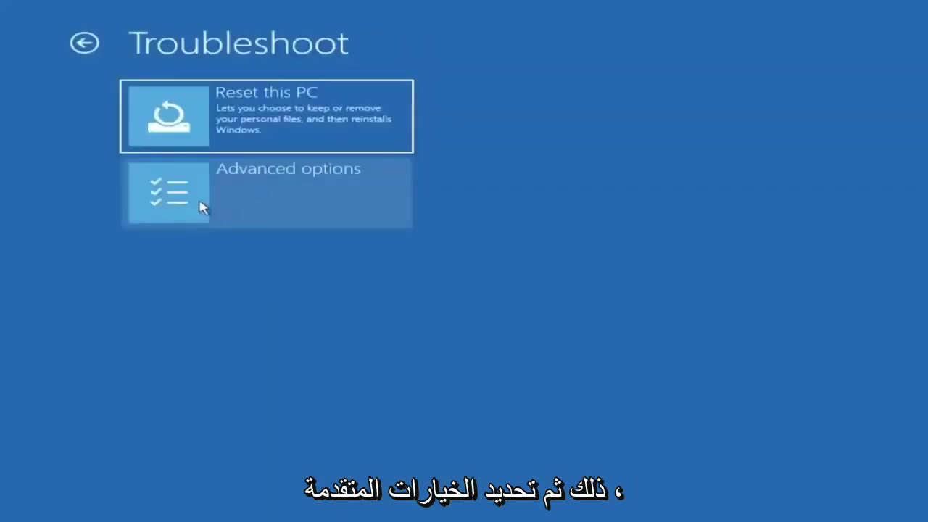
pyautogui.click(284, 200)
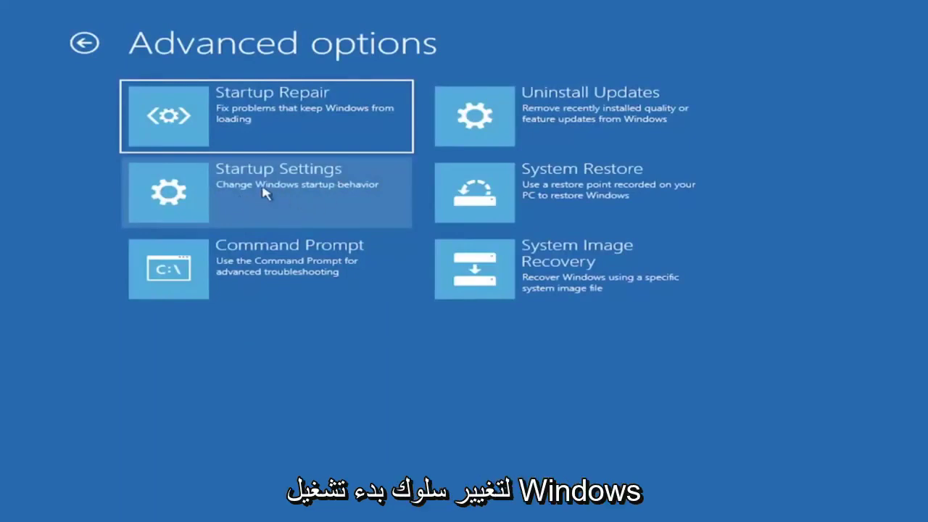
pyautogui.click(265, 192)
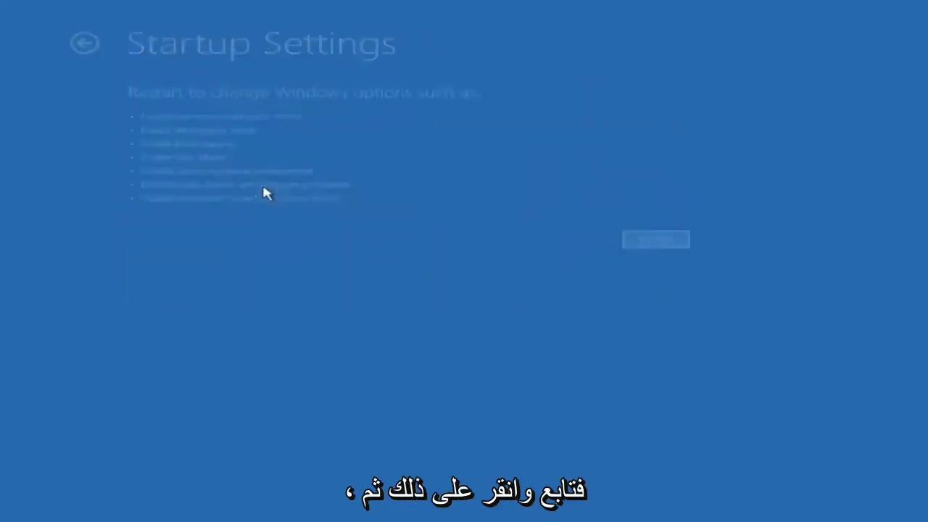
pyautogui.click(661, 242)
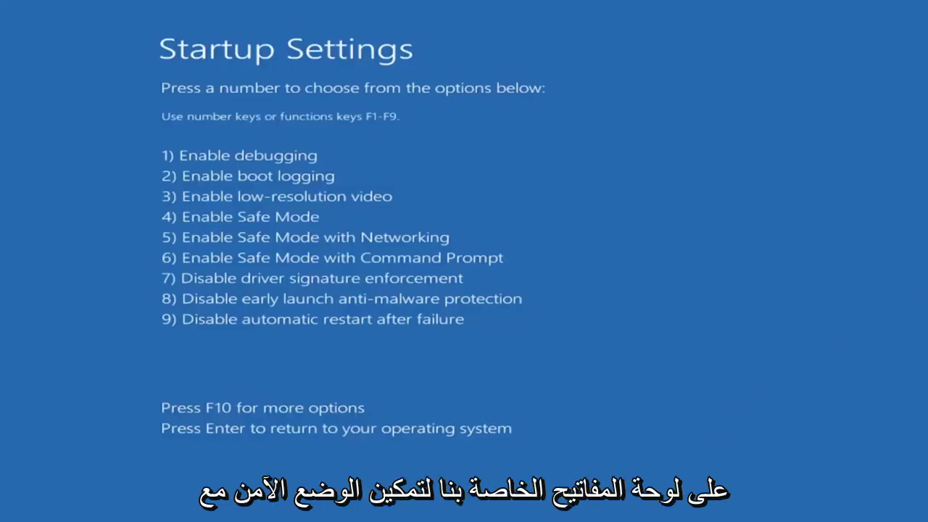
pyautogui.press('F5')
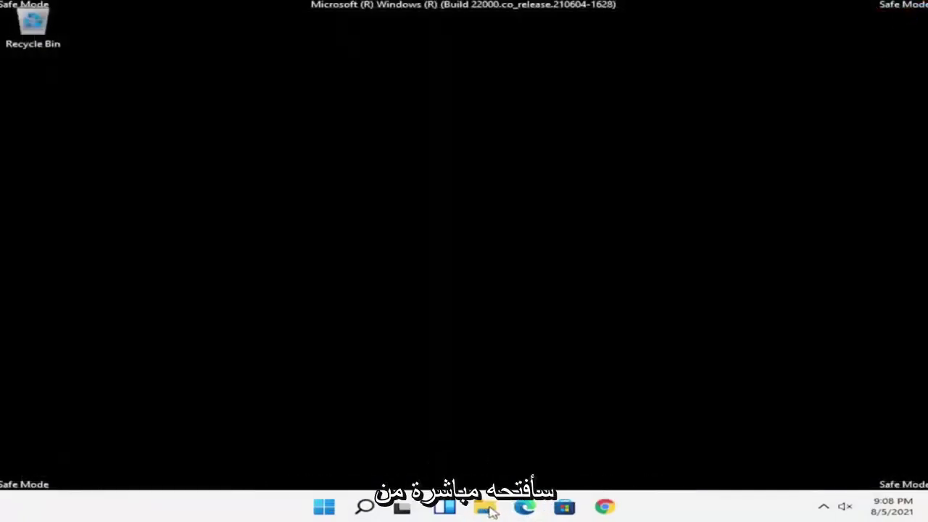
# Open File Explorer and go to the Windows folder on Local Disk (C:).
pyautogui.click(490, 511)
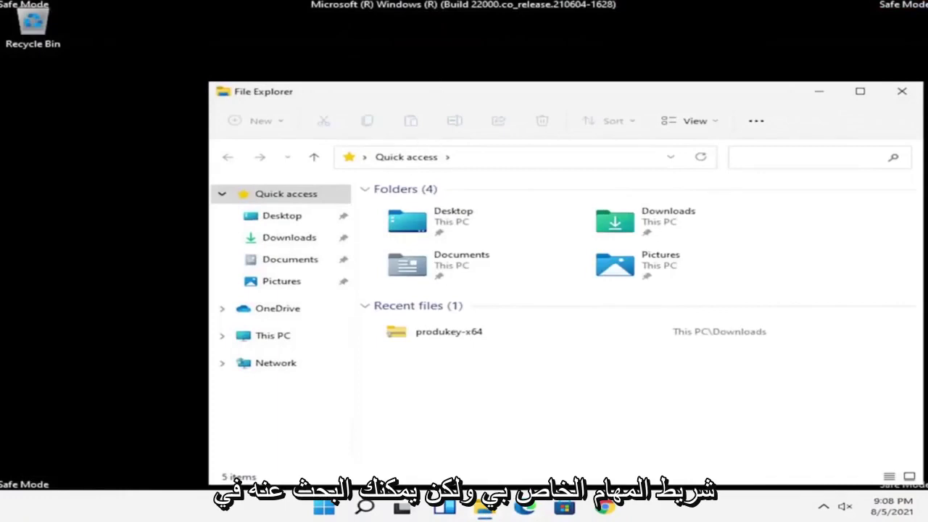
pyautogui.moveTo(441, 88); pyautogui.dragTo(338, 55)
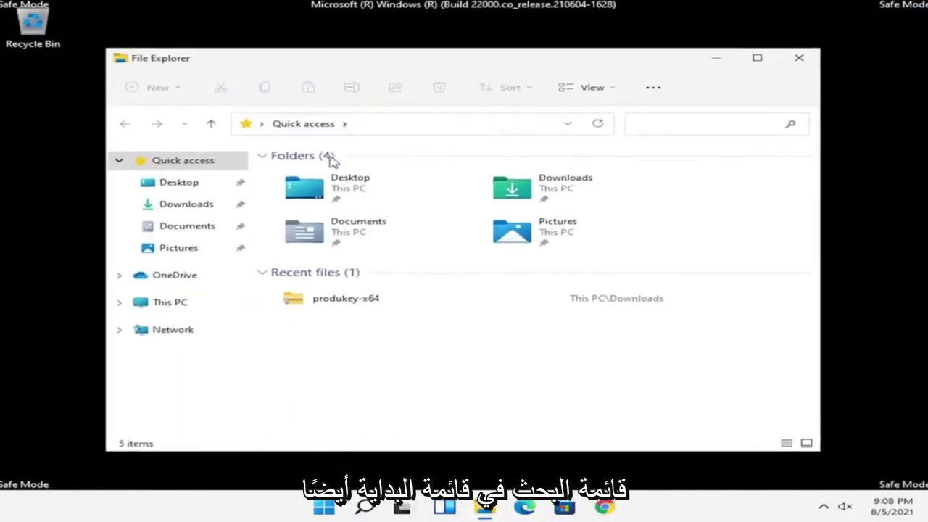
pyautogui.click(190, 305)
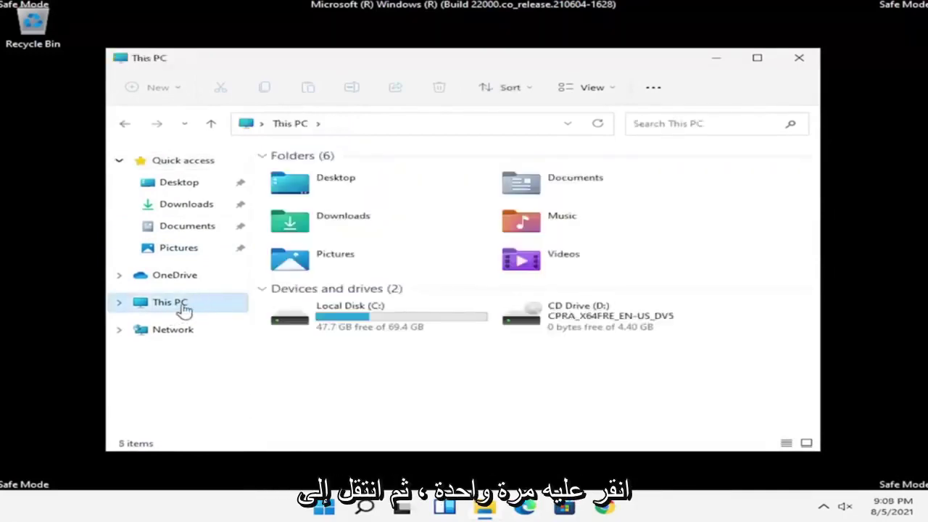
pyautogui.doubleClick(366, 320)
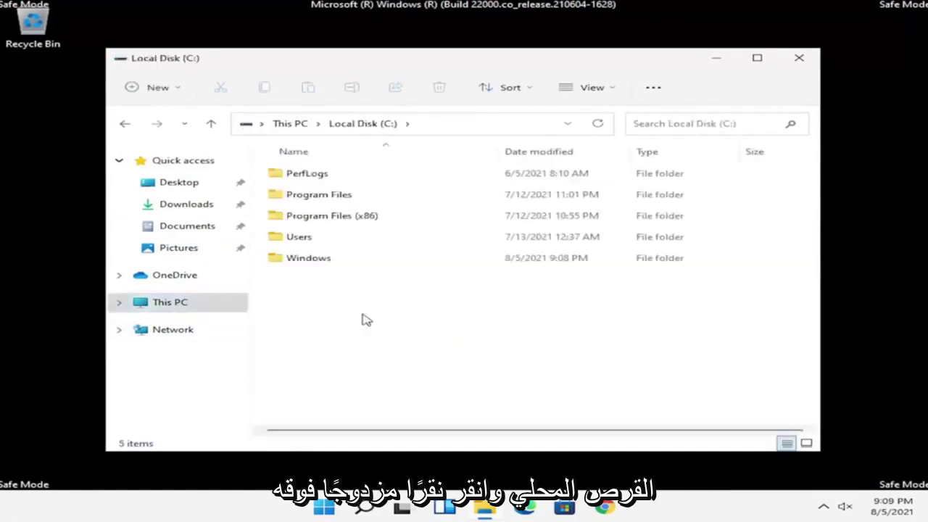
pyautogui.click(348, 265)
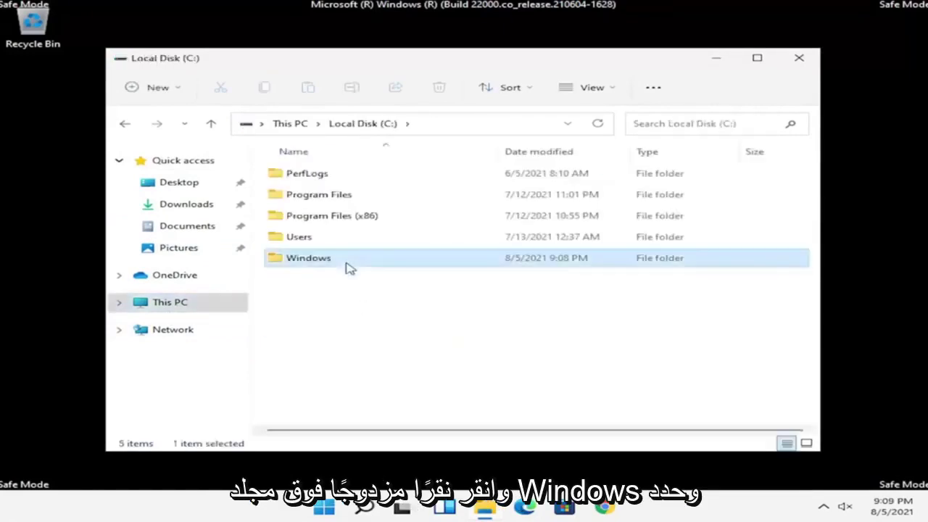
pyautogui.doubleClick(348, 266)
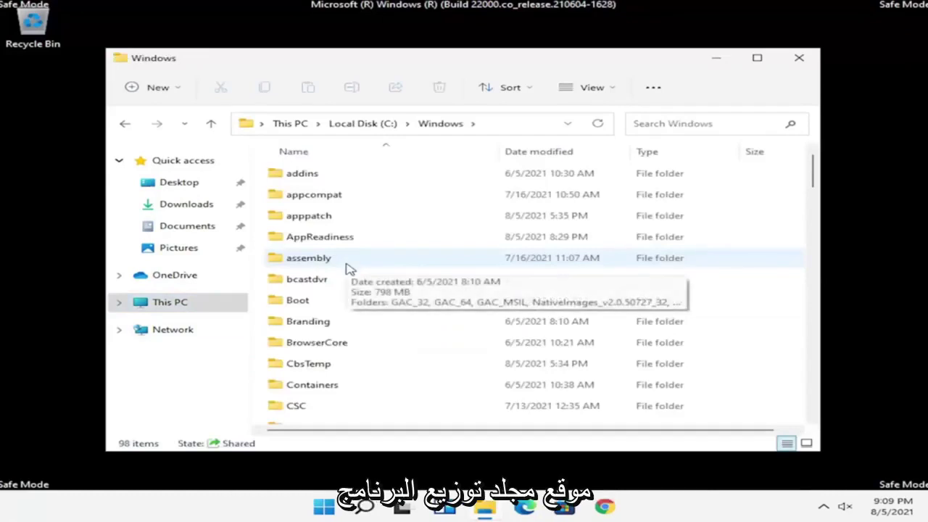
# Open the Download folder inside the SoftwareDistribution folder.
pyautogui.scroll(-5, 349, 276)
pyautogui.scroll(-13, 349, 281)
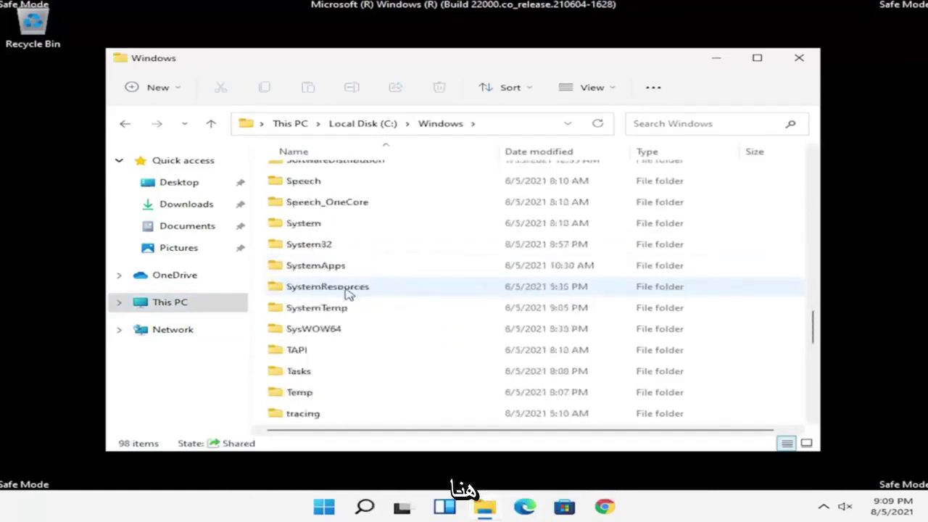
pyautogui.scroll(2, 333, 311)
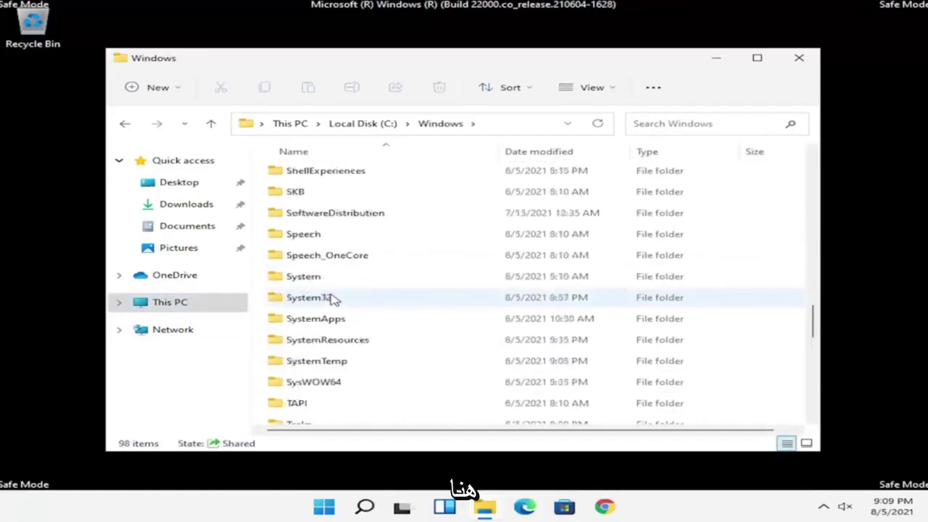
pyautogui.doubleClick(345, 214)
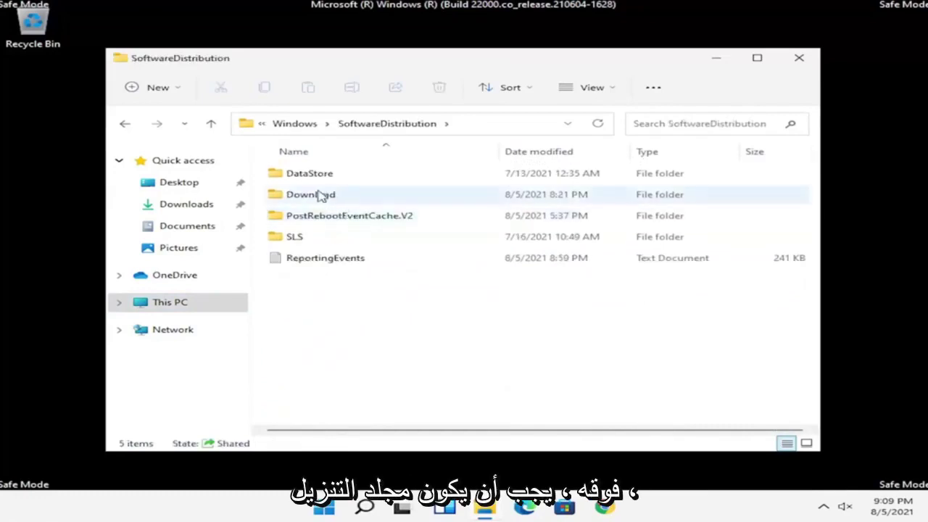
pyautogui.click(313, 202)
pyautogui.doubleClick(313, 202)
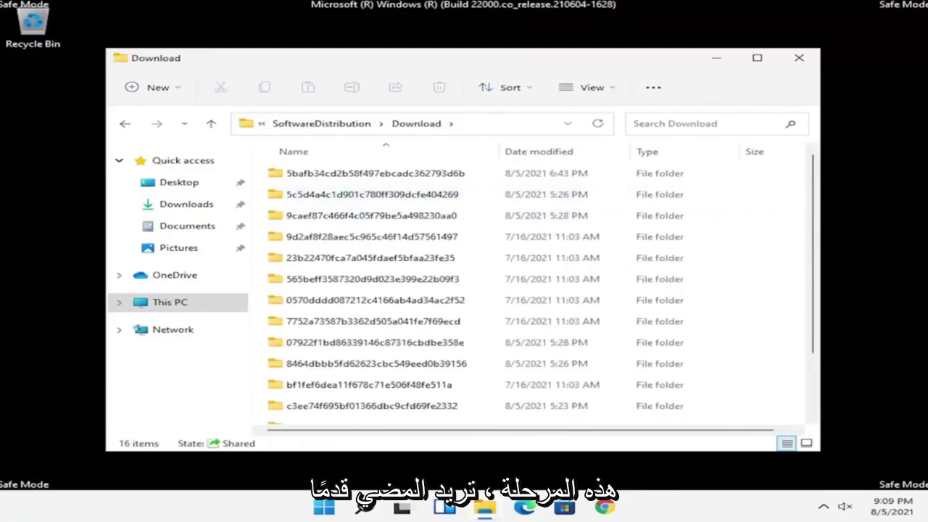
# Delete all files and folders in the SoftwareDistribution Download folder and close File Explorer.
pyautogui.click(457, 279)
pyautogui.scroll(-2, 449, 248)
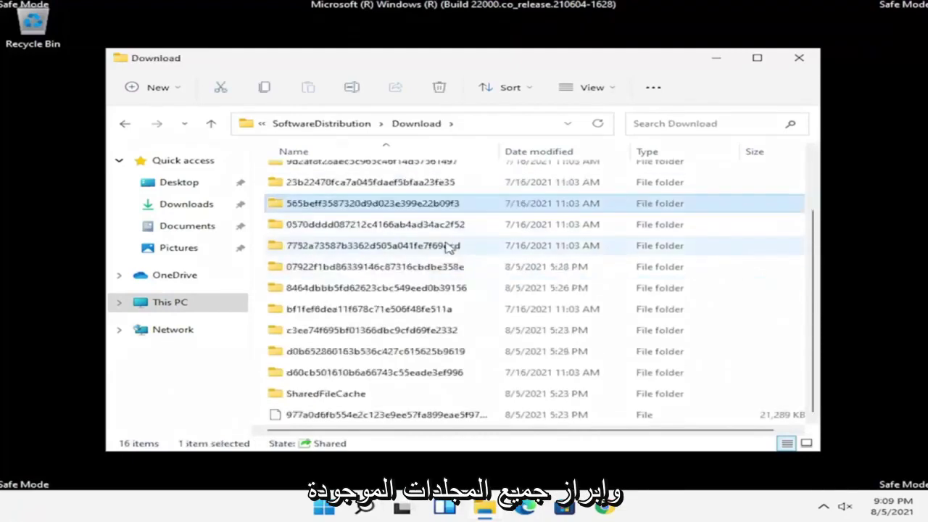
pyautogui.scroll(2, 449, 248)
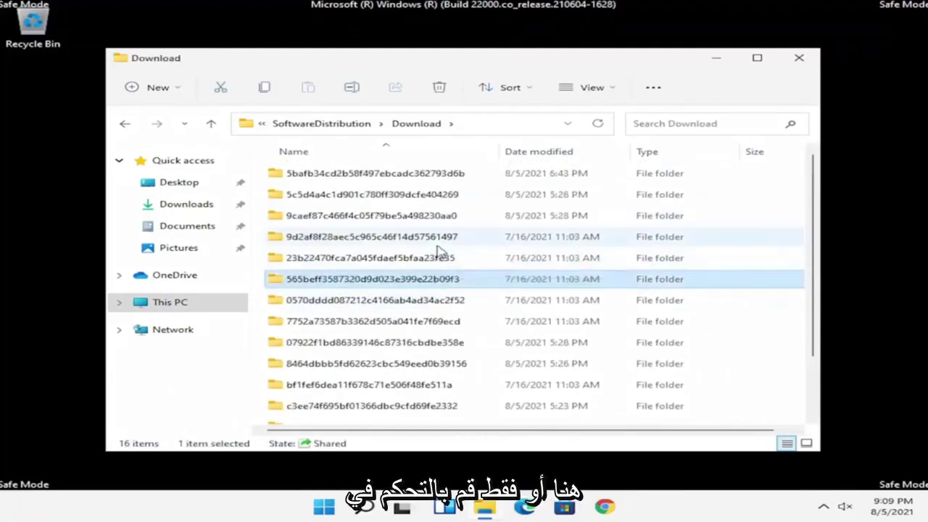
pyautogui.hotkey('ctrl', 'a')
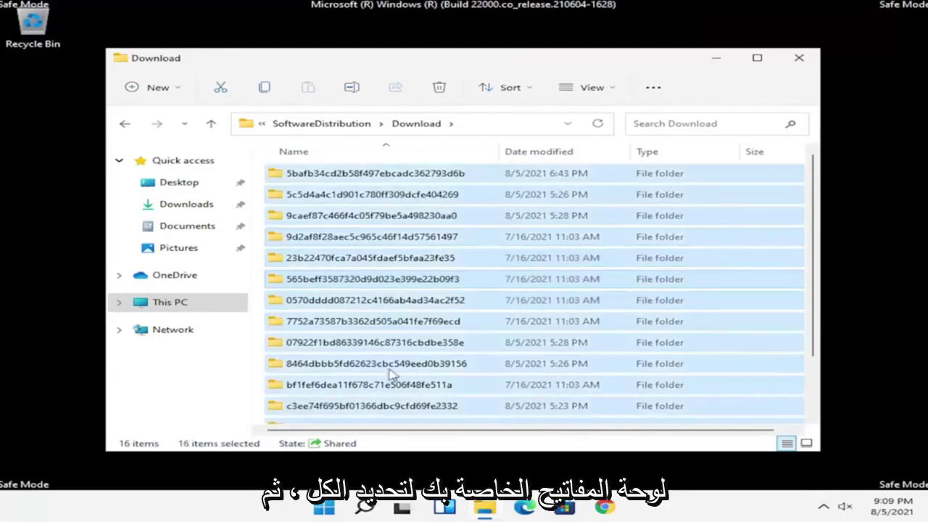
pyautogui.rightClick(430, 255)
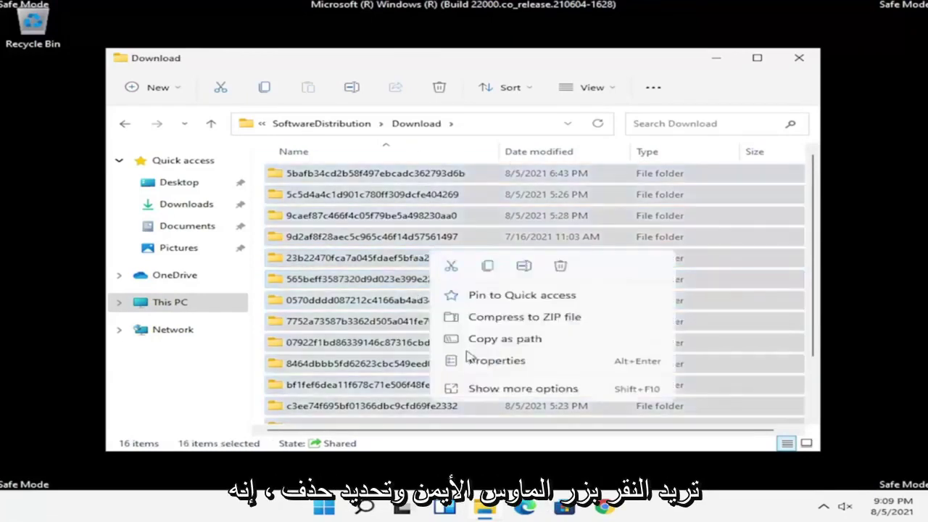
pyautogui.click(563, 267)
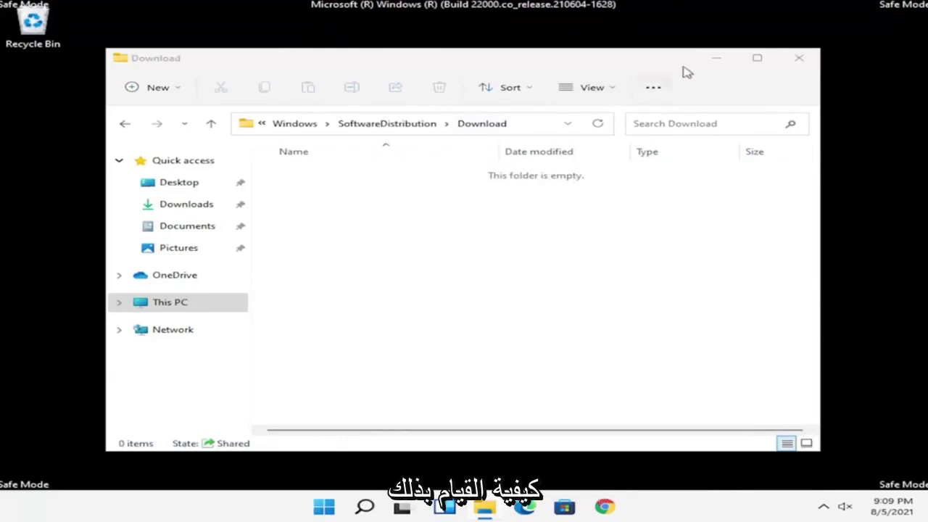
pyautogui.click(800, 62)
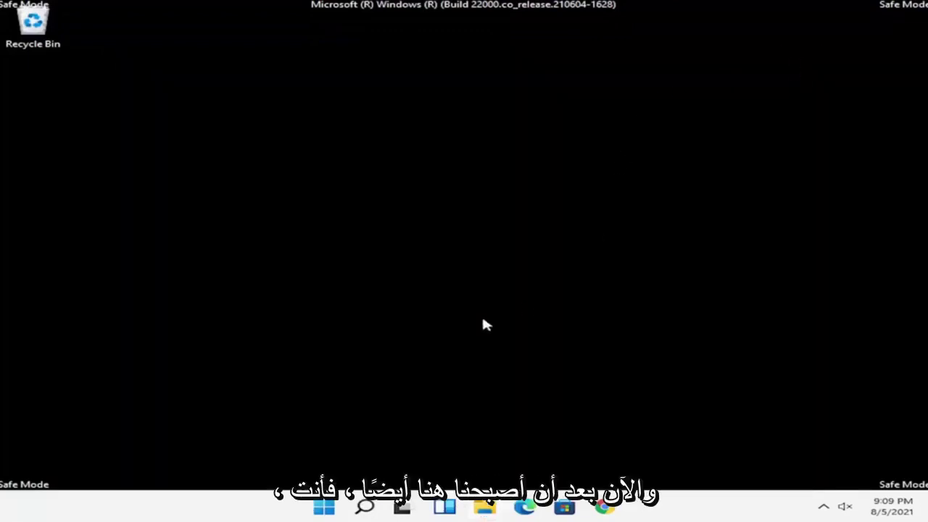
pyautogui.click(364, 506)
pyautogui.click(366, 506)
pyautogui.click(366, 506)
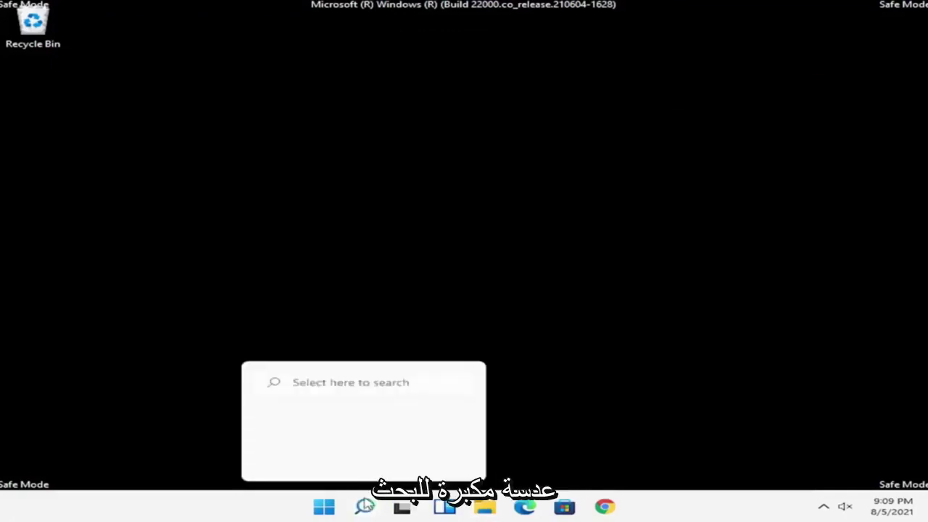
pyautogui.click(335, 384)
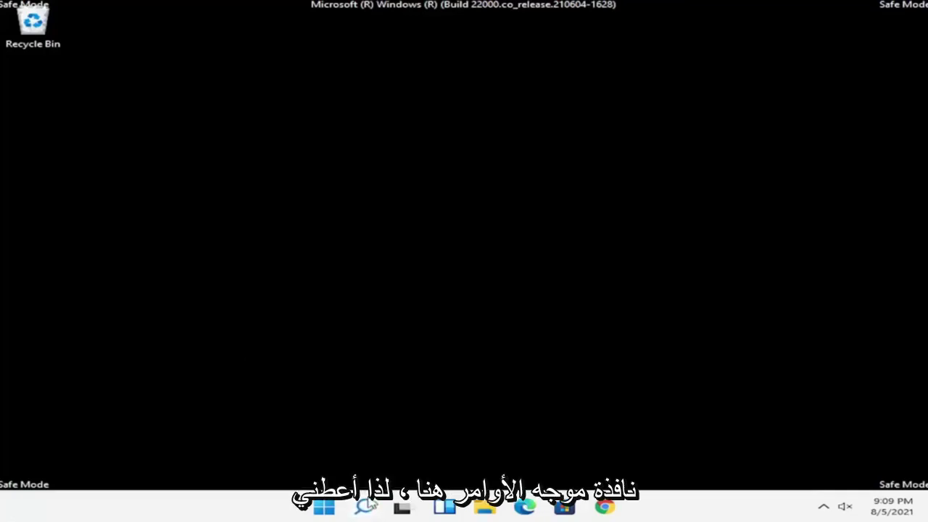
pyautogui.click(329, 509)
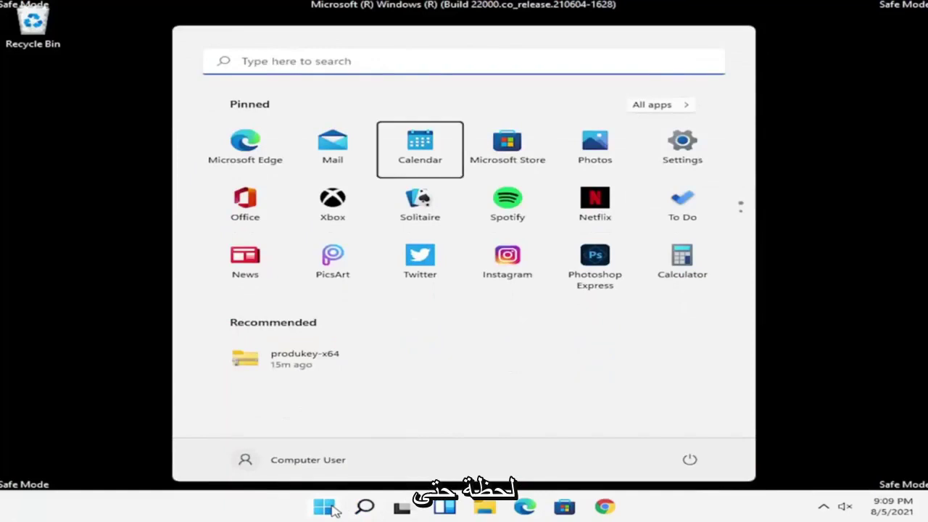
pyautogui.click(342, 63)
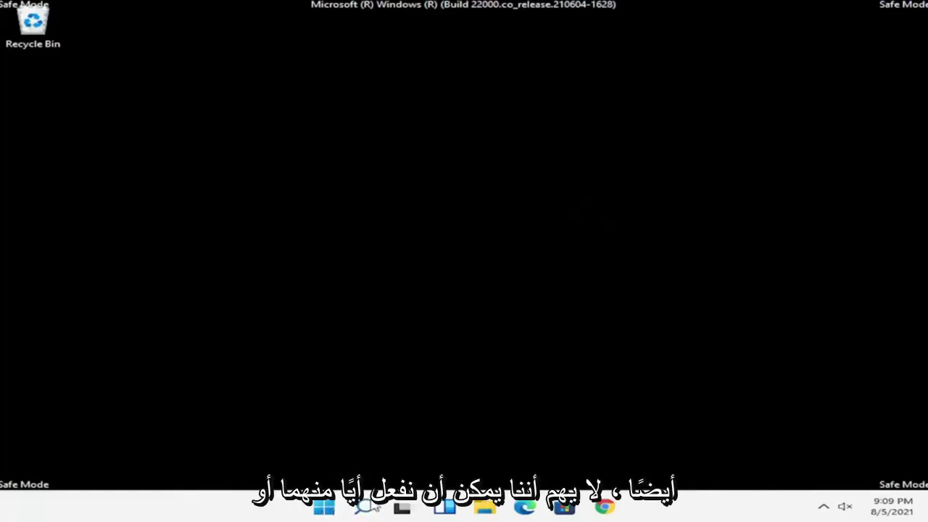
pyautogui.moveTo(373, 507)
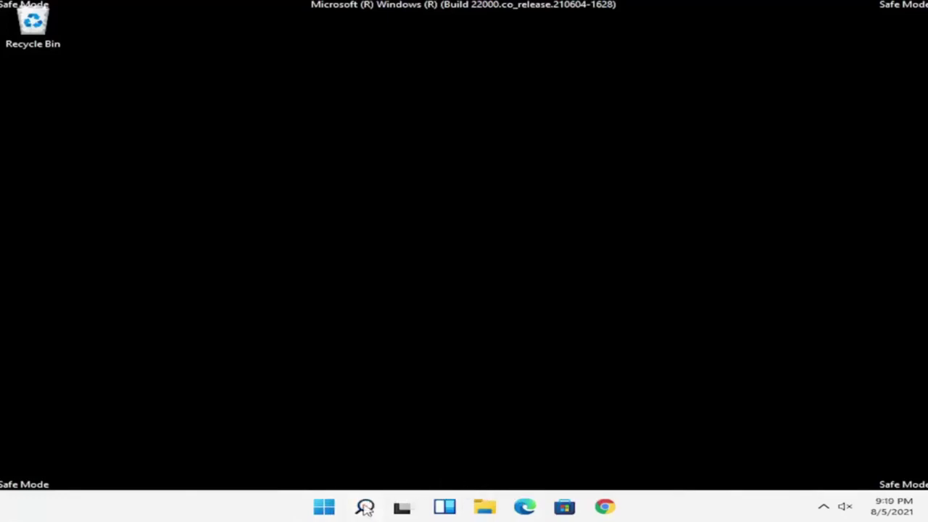
pyautogui.rightClick(366, 507)
pyautogui.rightClick(324, 506)
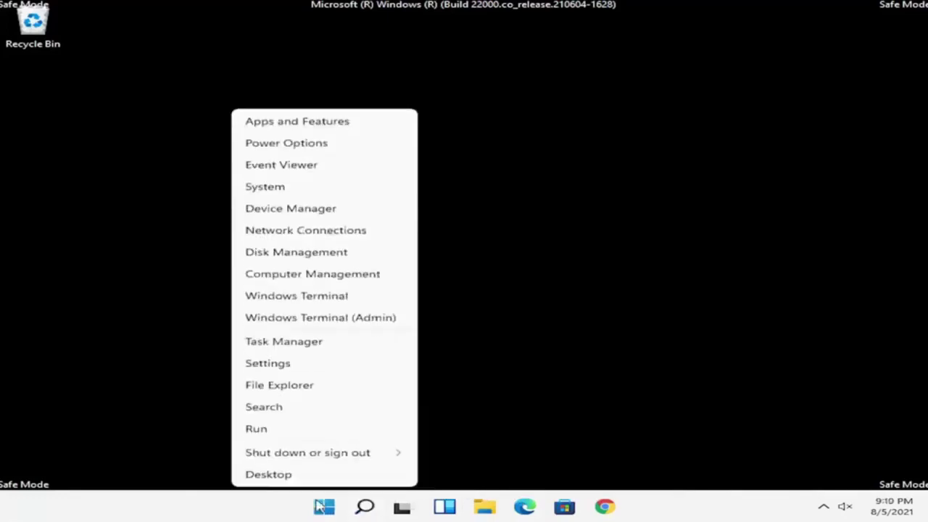
pyautogui.click(278, 407)
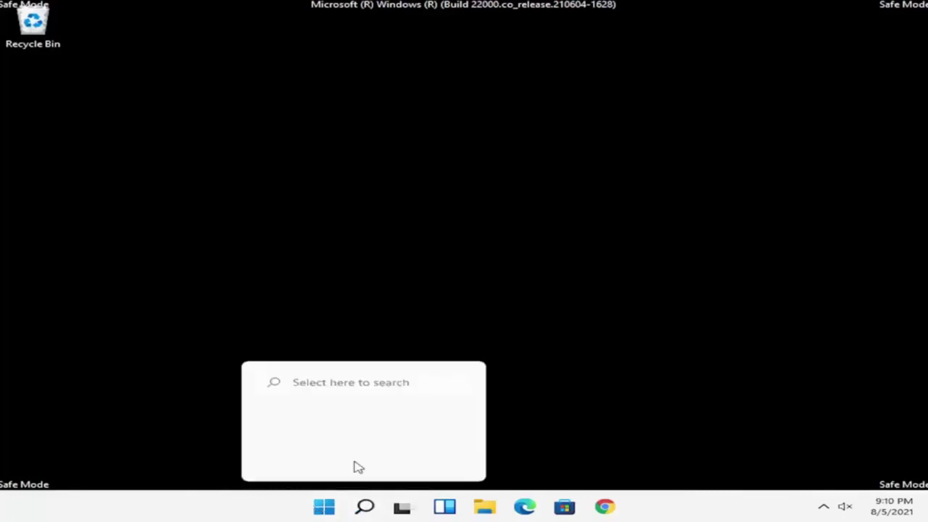
pyautogui.click(337, 385)
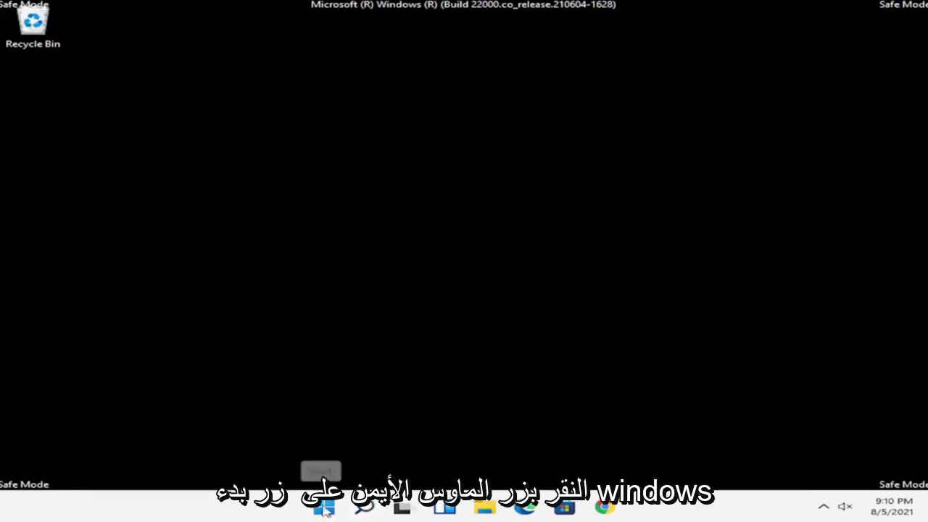
# Run cmd as a new task from Task Manager to open an administrator Command Prompt, and close Task Manager.
pyautogui.rightClick(324, 507)
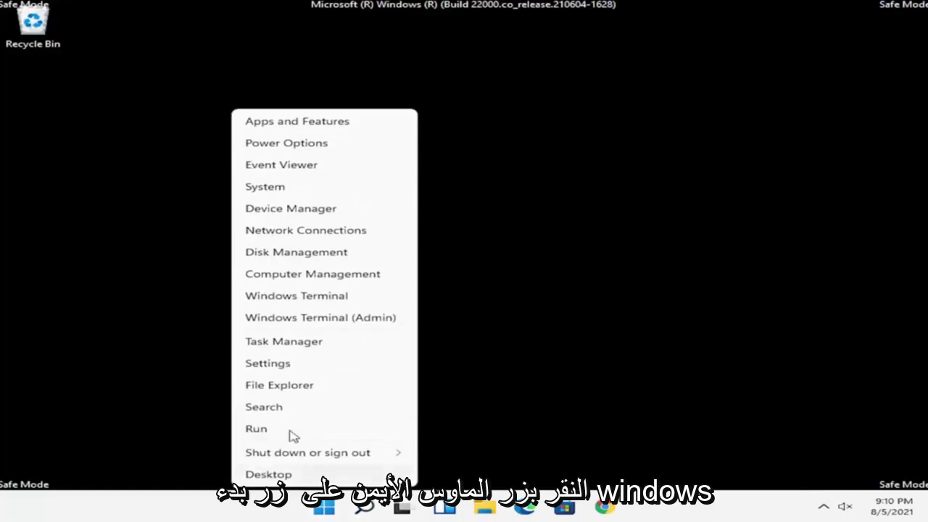
pyautogui.click(280, 342)
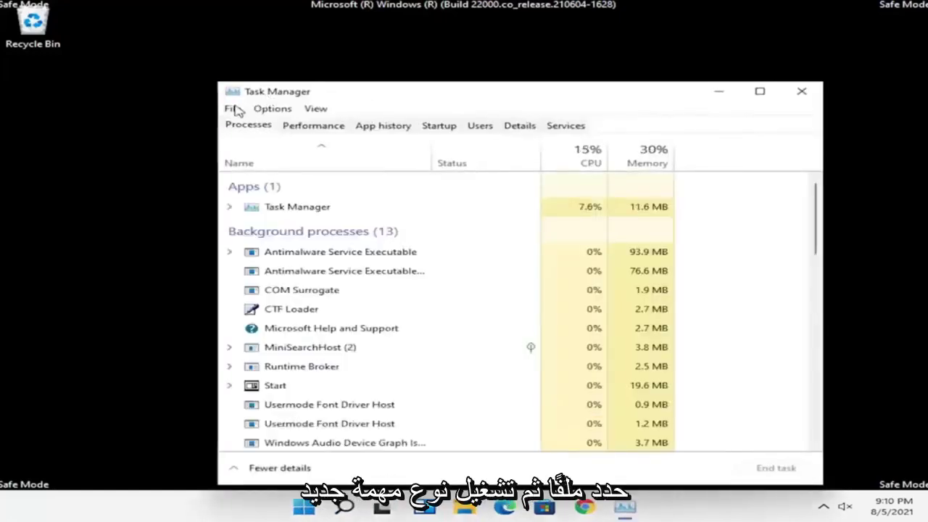
pyautogui.click(232, 108)
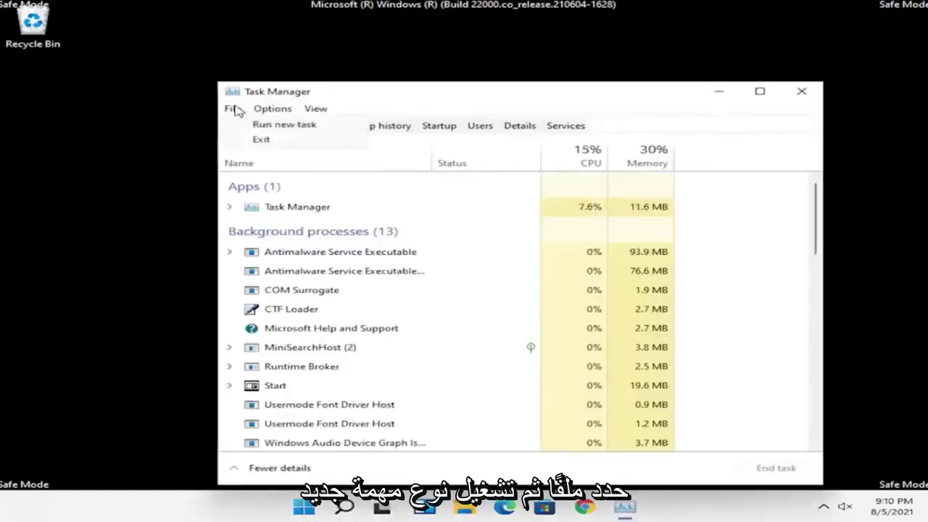
pyautogui.click(320, 130)
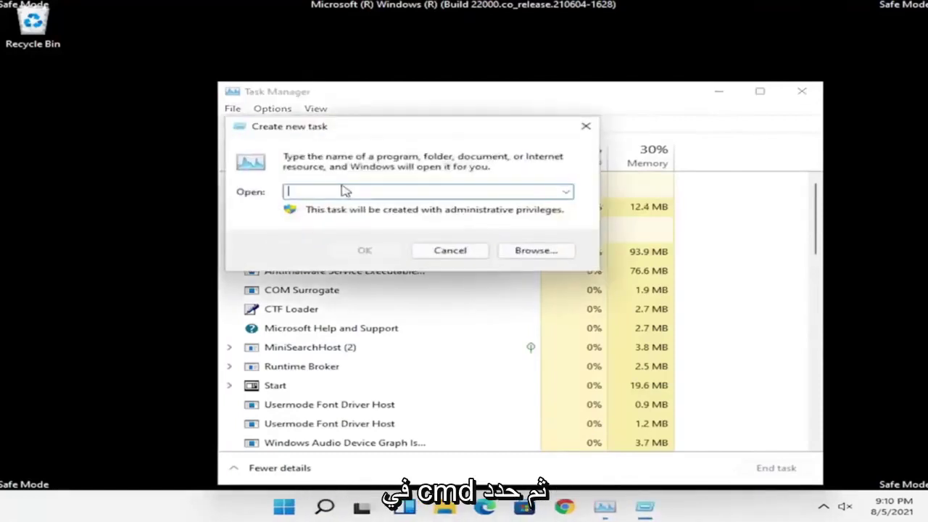
pyautogui.write('cmd')
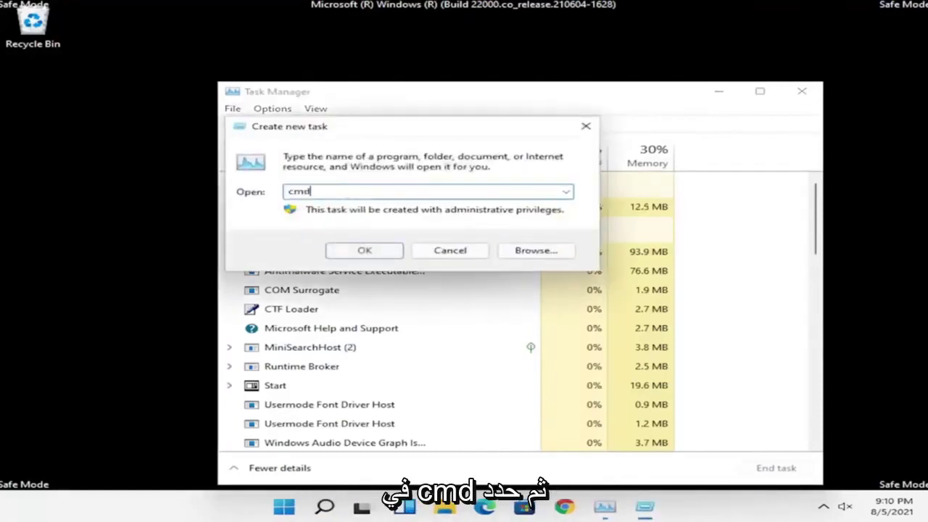
pyautogui.click(365, 250)
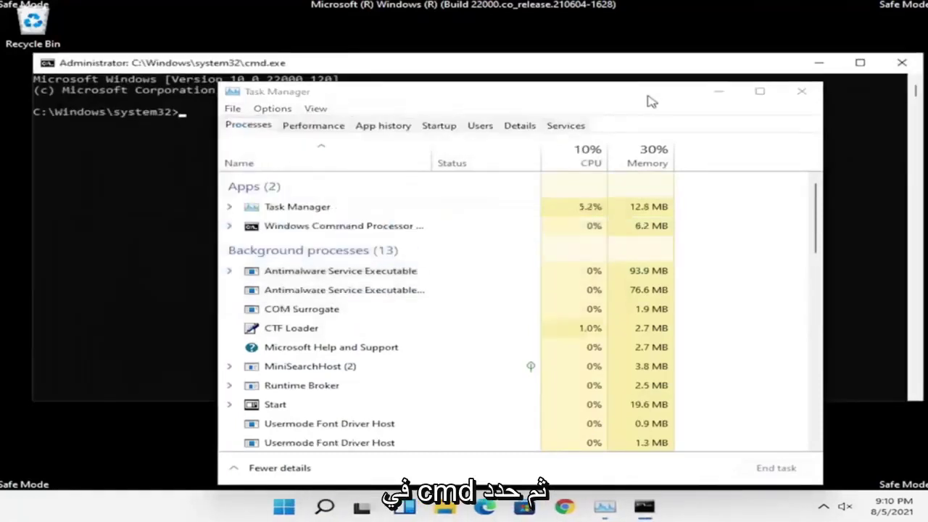
pyautogui.click(801, 91)
# Run the system file check with sfc /scannow and close Command Prompt once the scan completes.
pyautogui.write('s')
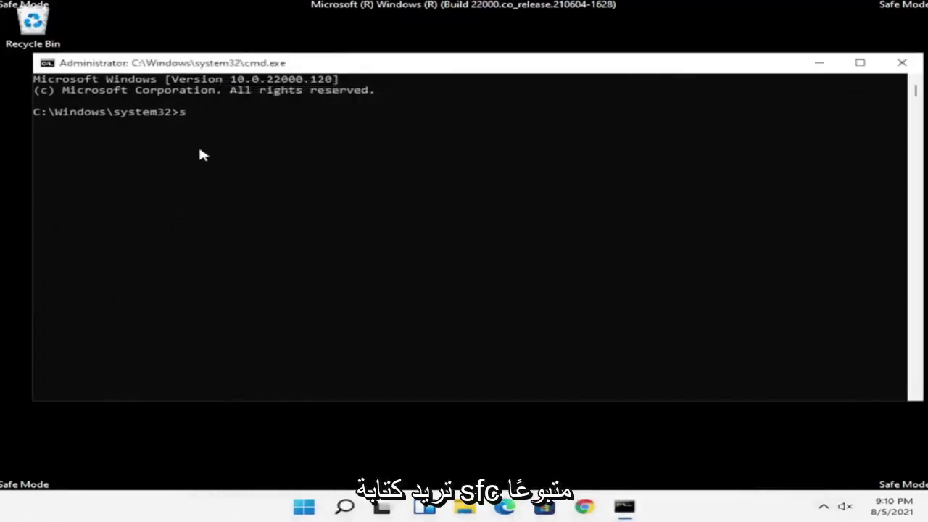
pyautogui.write('fc /scannow')
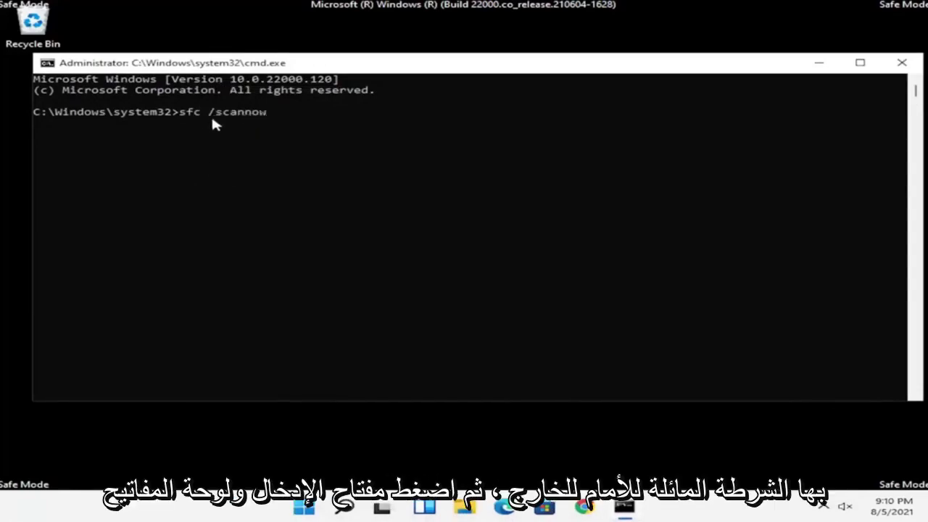
pyautogui.press('Return')
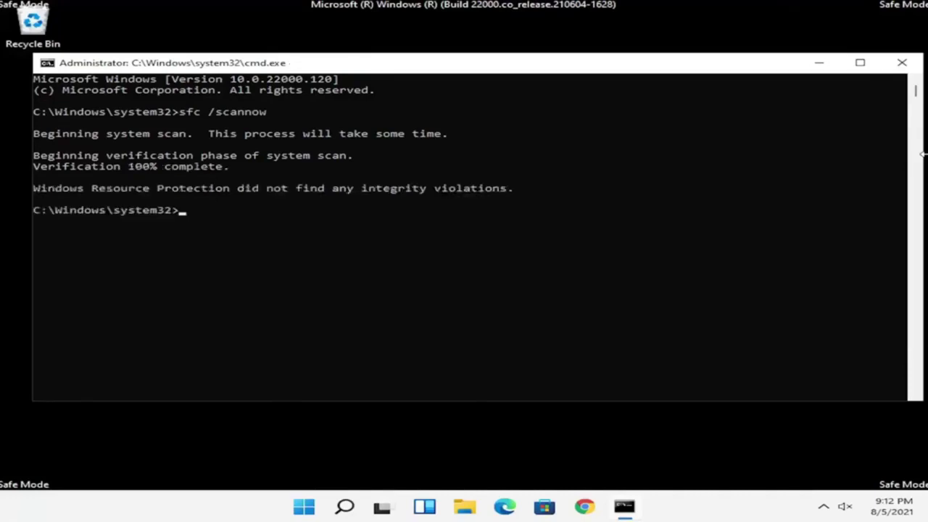
pyautogui.click(903, 64)
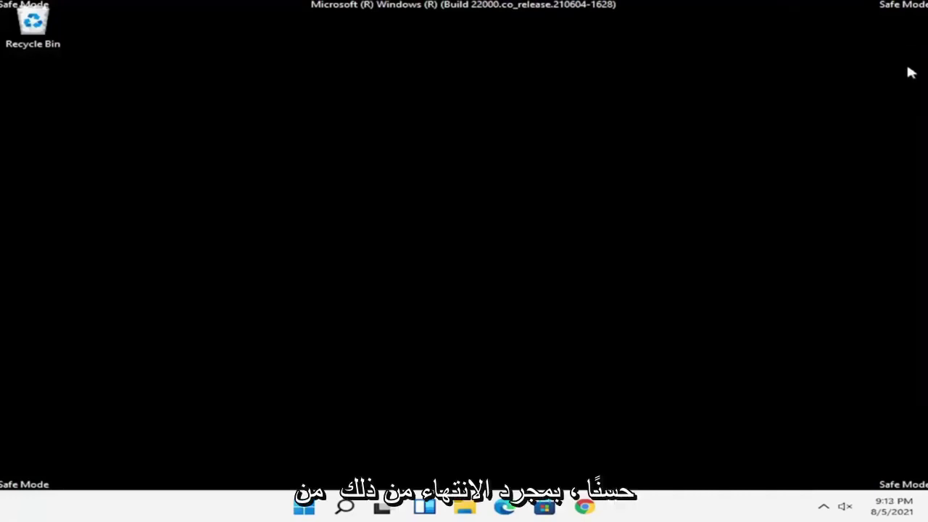
# Restart the computer to leave Safe Mode and return to the normal Windows desktop.
pyautogui.rightClick(324, 507)
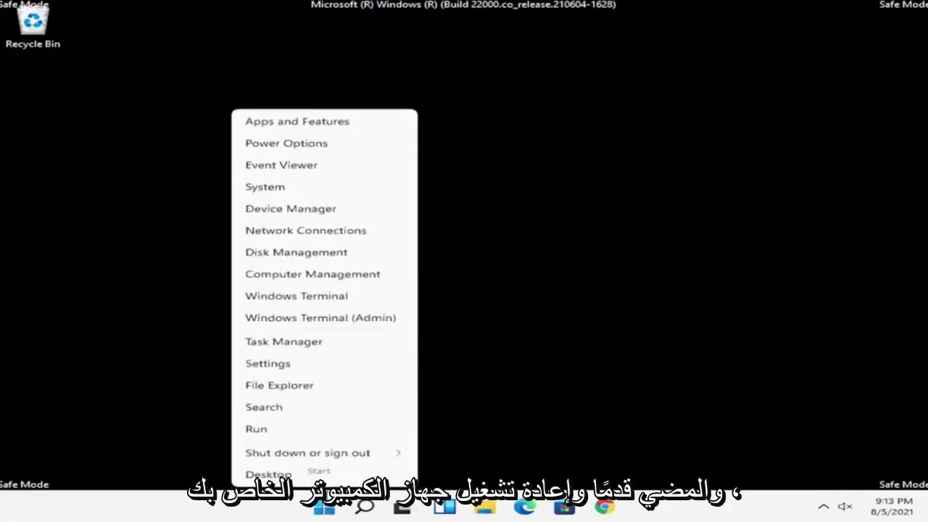
pyautogui.click(789, 385)
pyautogui.rightClick(324, 507)
pyautogui.moveTo(301, 453)
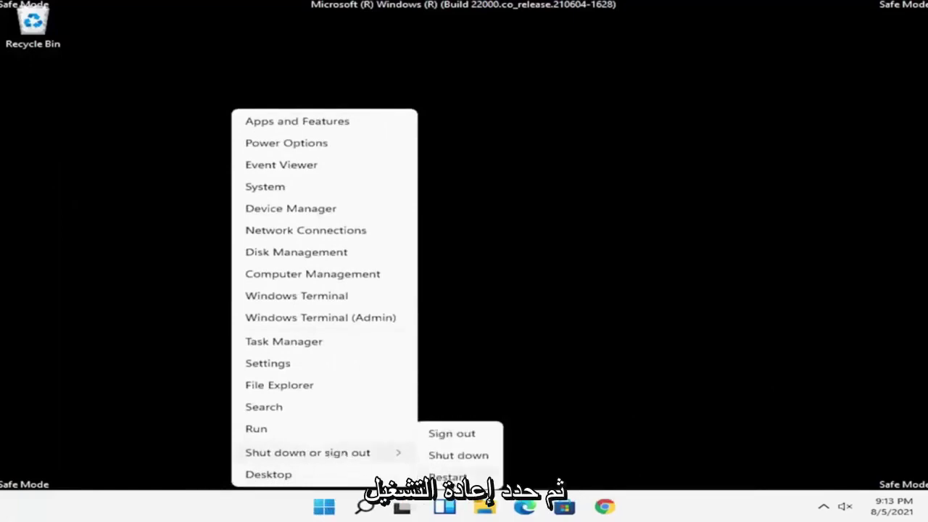
pyautogui.click(448, 477)
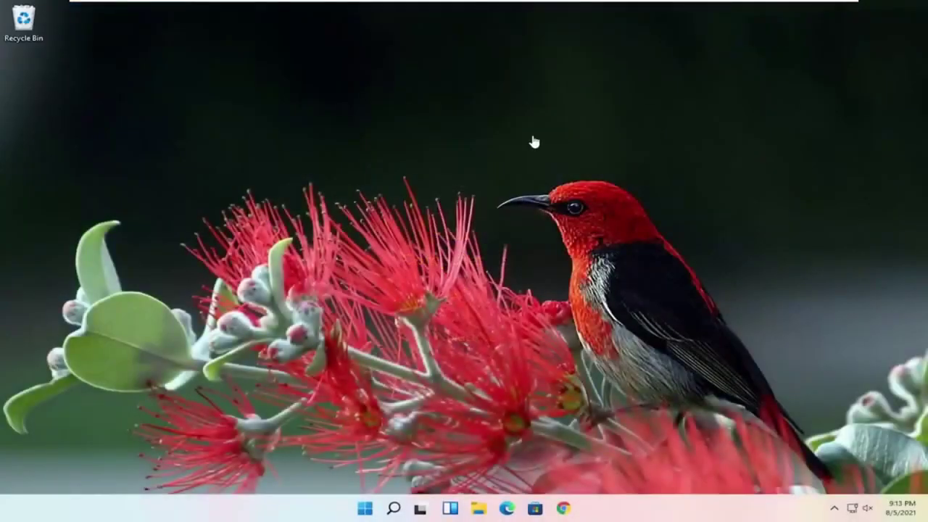
# Search Windows for "updates", open the Windows Update settings and check for updates.
pyautogui.click(394, 509)
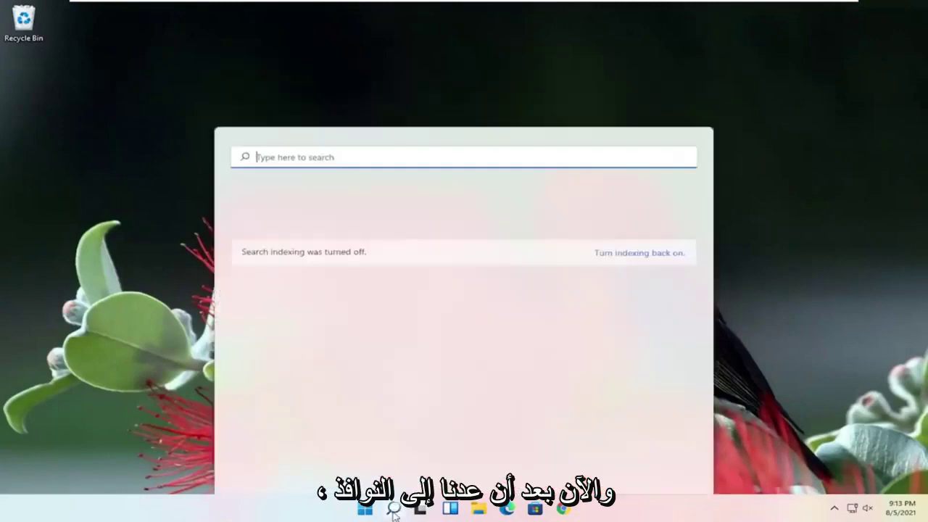
pyautogui.write('updates')
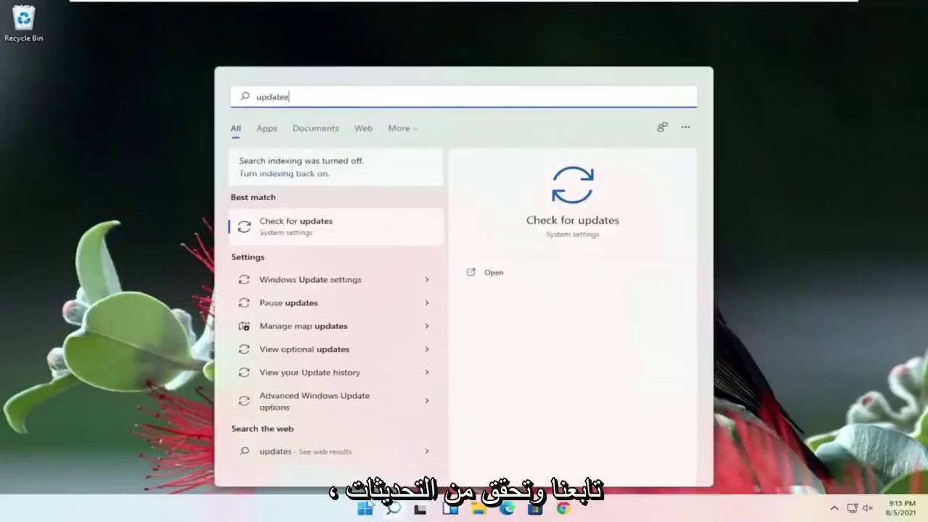
pyautogui.click(316, 229)
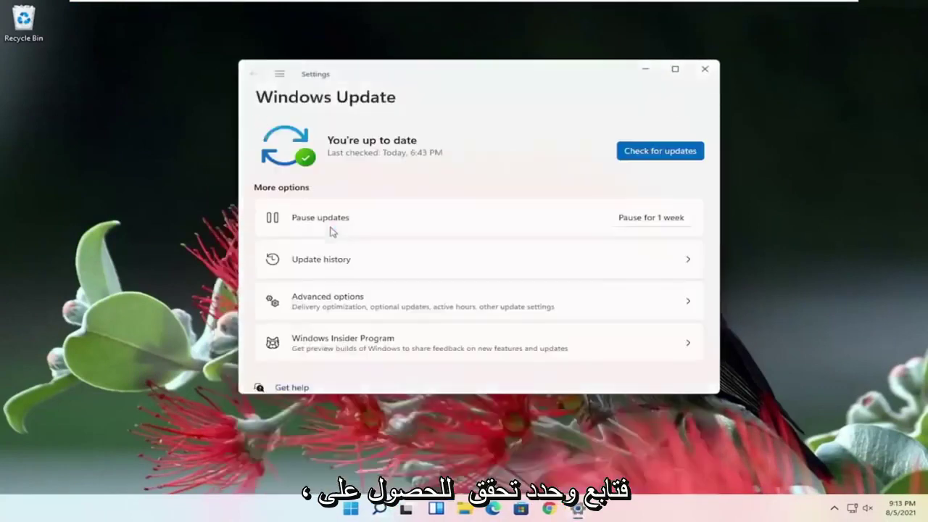
pyautogui.click(665, 153)
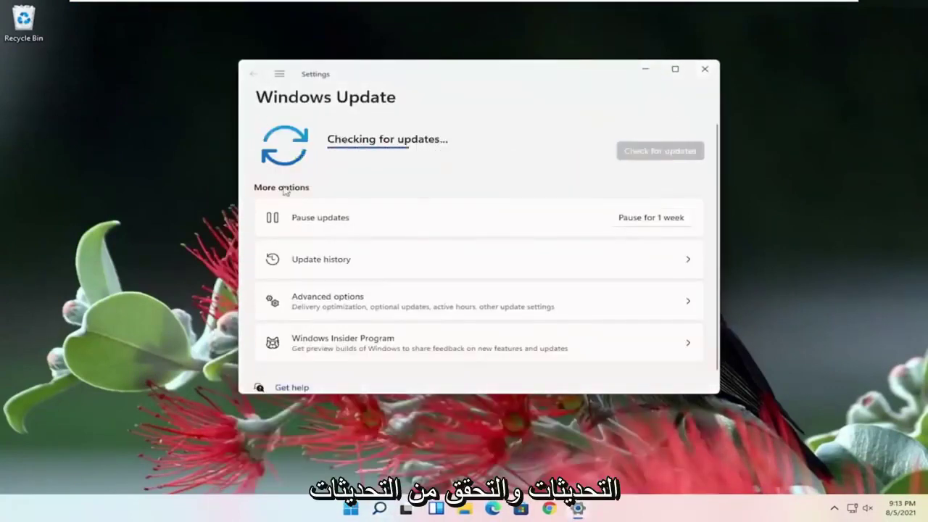